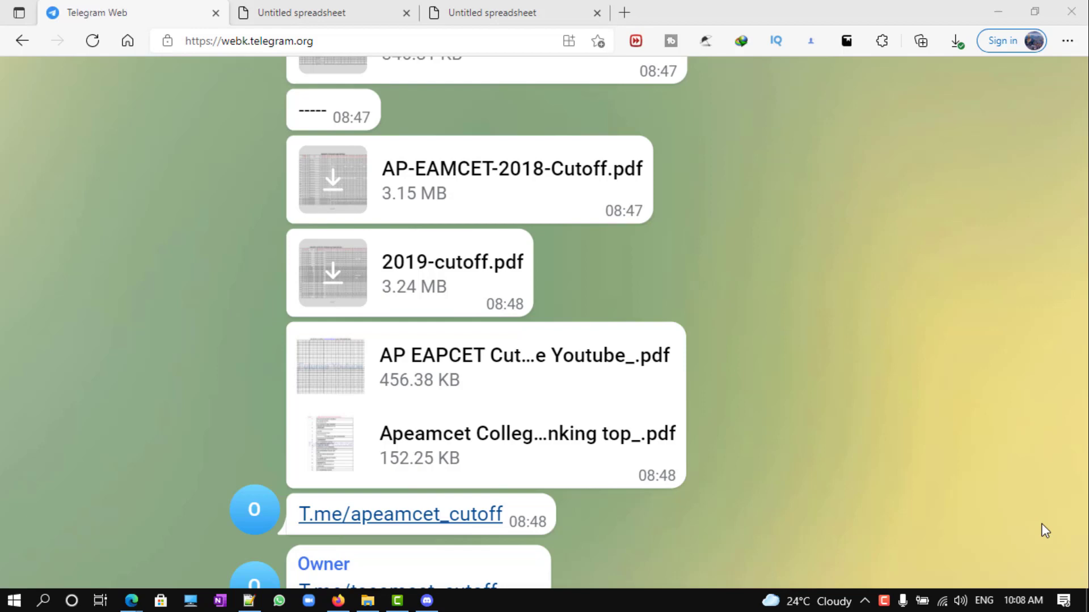
Step: Show the 27-page AP EAPCET 2019 cutoff PDF in its browser tab
{"action": "left_click", "coordinate": [334, 20]}
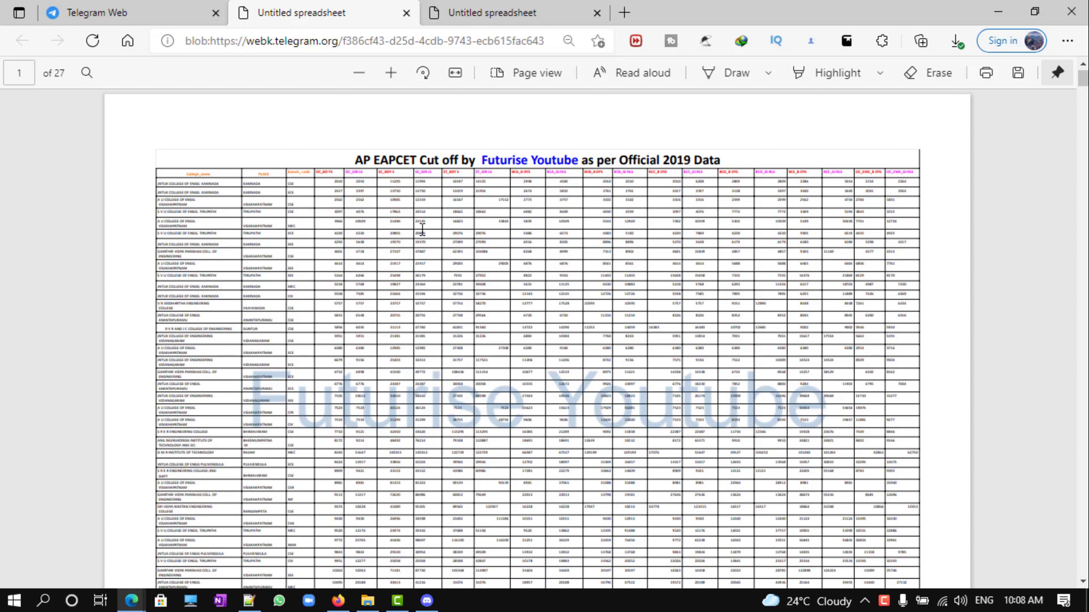
{"action": "scroll", "coordinate": [551, 166], "scroll_direction": "up", "scroll_amount": 2, "text": "ctrl"}
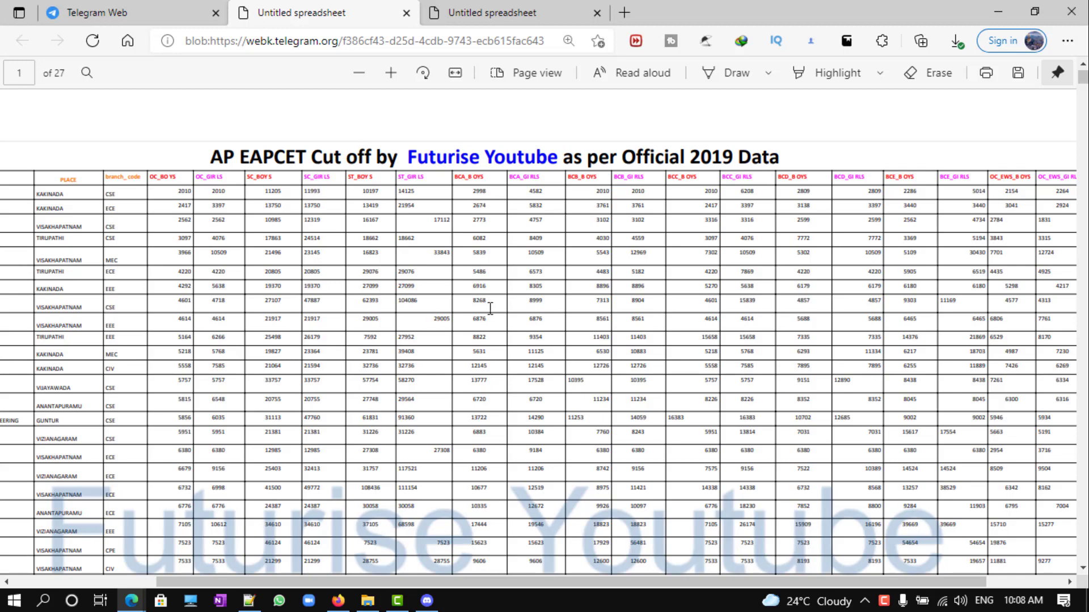
{"action": "scroll", "coordinate": [262, 308], "scroll_direction": "up", "scroll_amount": 2, "text": "ctrl"}
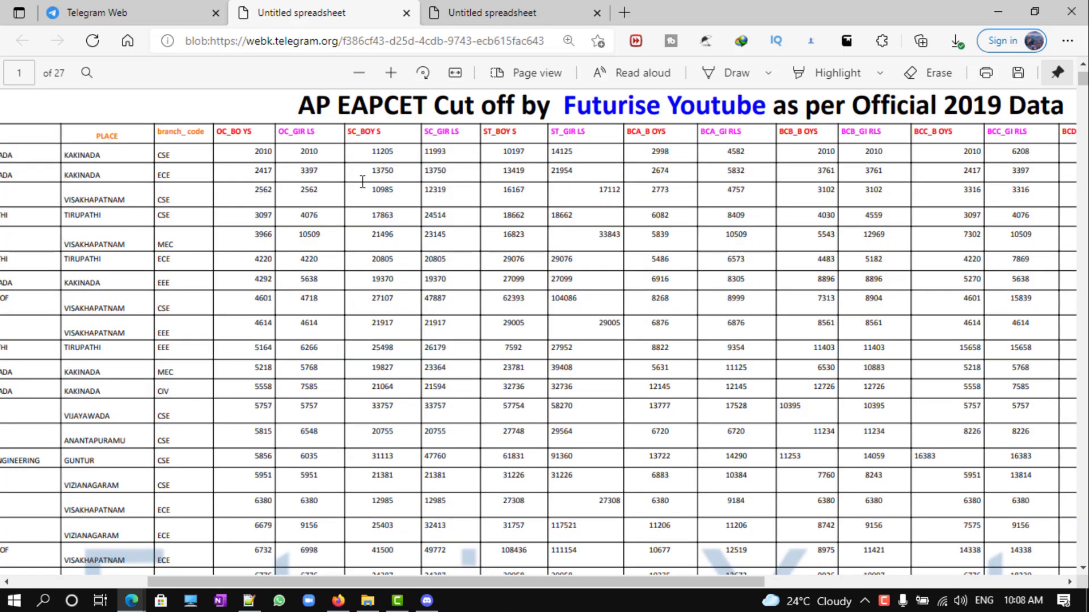
{"action": "scroll", "coordinate": [362, 182], "scroll_direction": "left", "scroll_amount": 5}
{"action": "scroll", "coordinate": [639, 173], "scroll_direction": "right", "scroll_amount": 1}
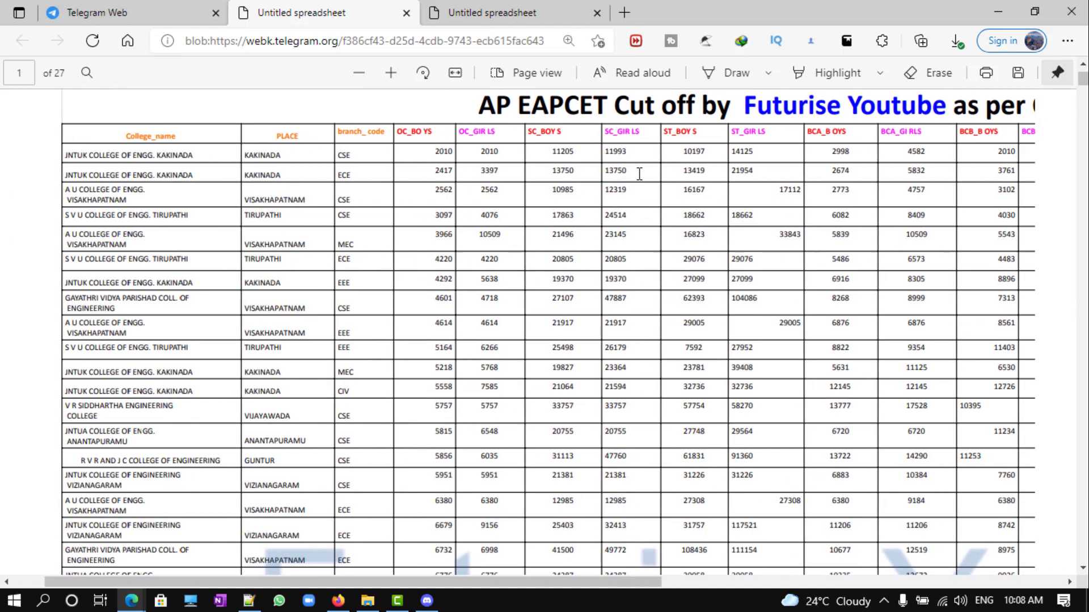
{"action": "scroll", "coordinate": [639, 174], "scroll_direction": "right", "scroll_amount": 3}
{"action": "scroll", "coordinate": [639, 175], "scroll_direction": "right", "scroll_amount": 3}
{"action": "scroll", "coordinate": [639, 174], "scroll_direction": "right", "scroll_amount": 1}
{"action": "scroll", "coordinate": [639, 173], "scroll_direction": "left", "scroll_amount": 5}
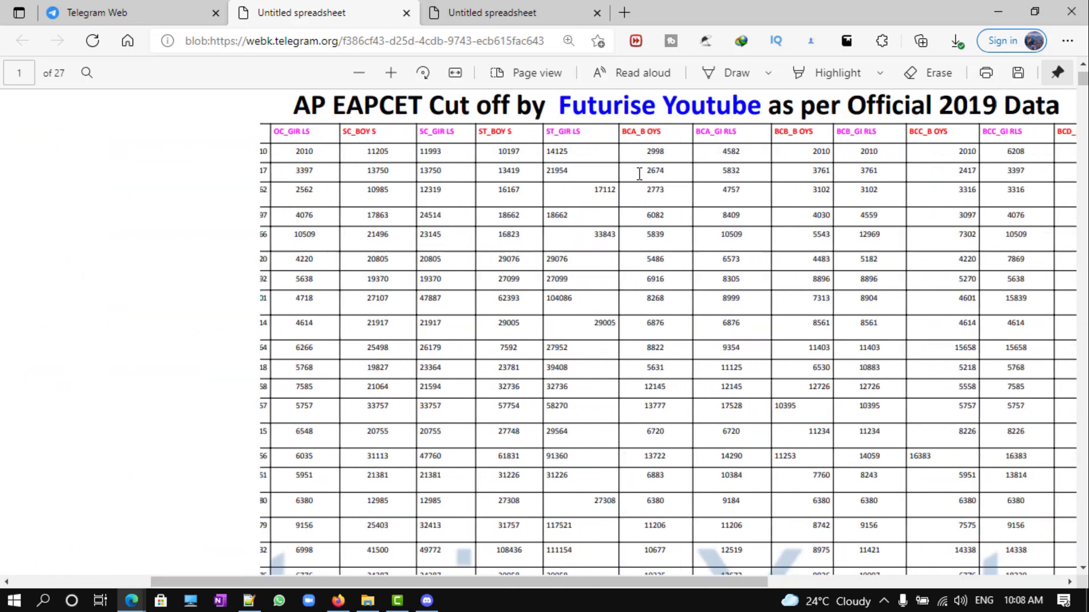
{"action": "scroll", "coordinate": [337, 141], "scroll_direction": "left", "scroll_amount": 1}
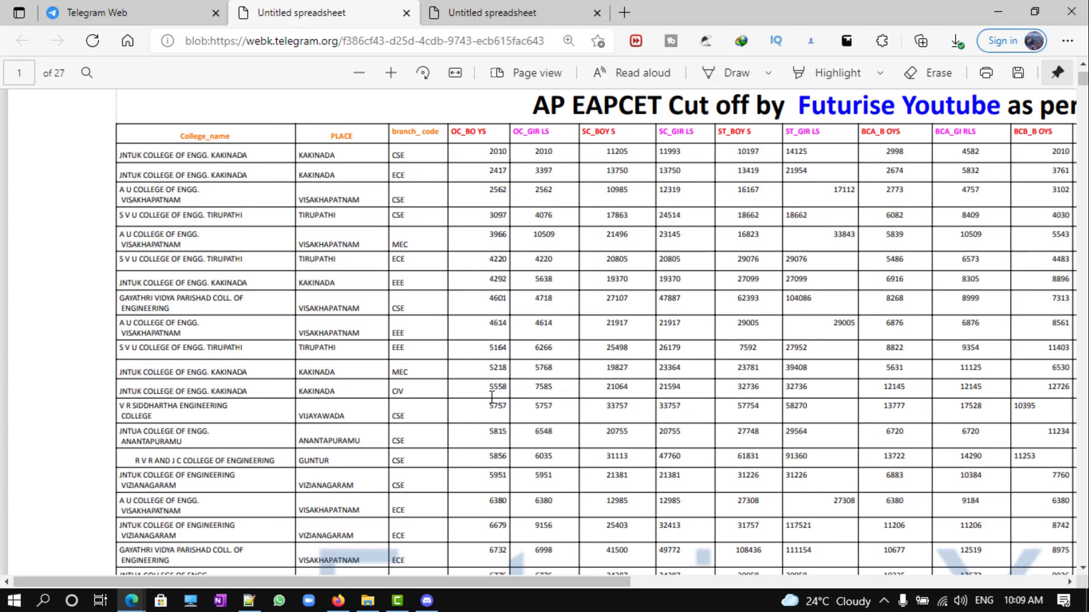
{"action": "scroll", "coordinate": [490, 398], "scroll_direction": "down", "scroll_amount": 2}
{"action": "scroll", "coordinate": [491, 397], "scroll_direction": "down", "scroll_amount": 2}
{"action": "scroll", "coordinate": [491, 398], "scroll_direction": "down", "scroll_amount": 2}
{"action": "scroll", "coordinate": [491, 397], "scroll_direction": "down", "scroll_amount": 3}
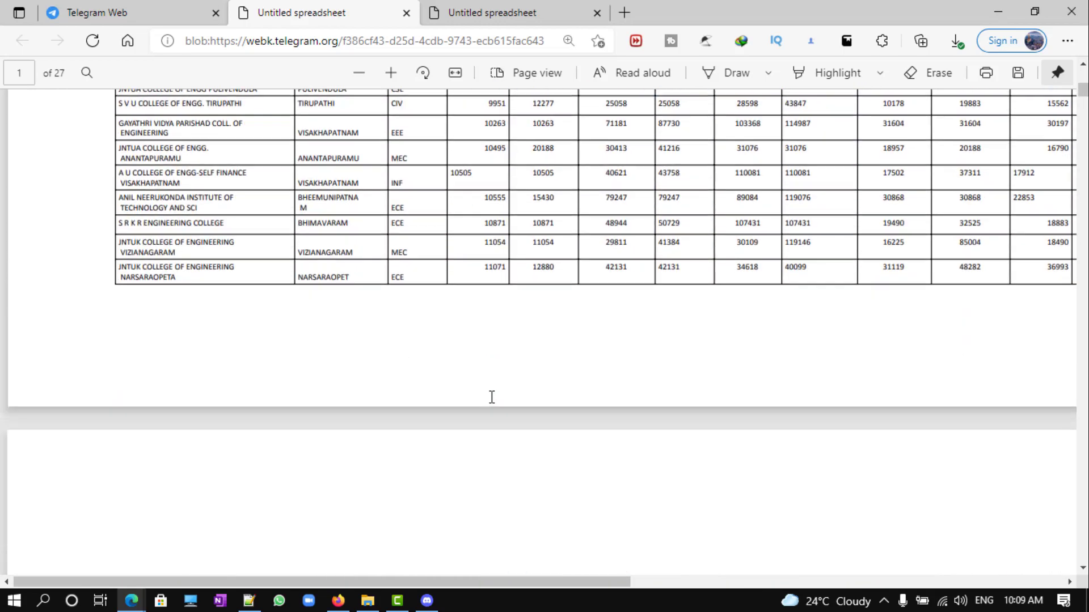
{"action": "scroll", "coordinate": [491, 398], "scroll_direction": "up", "scroll_amount": 6}
{"action": "scroll", "coordinate": [491, 398], "scroll_direction": "up", "scroll_amount": 1}
{"action": "scroll", "coordinate": [498, 183], "scroll_direction": "up", "scroll_amount": 1}
{"action": "scroll", "coordinate": [500, 283], "scroll_direction": "up", "scroll_amount": 1}
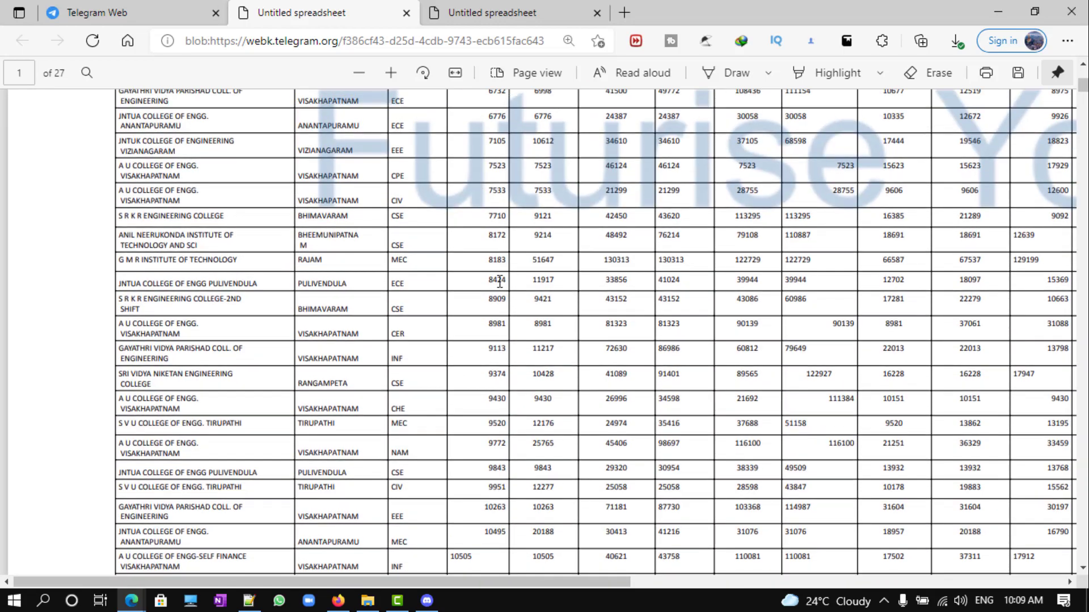
{"action": "scroll", "coordinate": [499, 164], "scroll_direction": "up", "scroll_amount": 1}
{"action": "scroll", "coordinate": [479, 288], "scroll_direction": "up", "scroll_amount": 2}
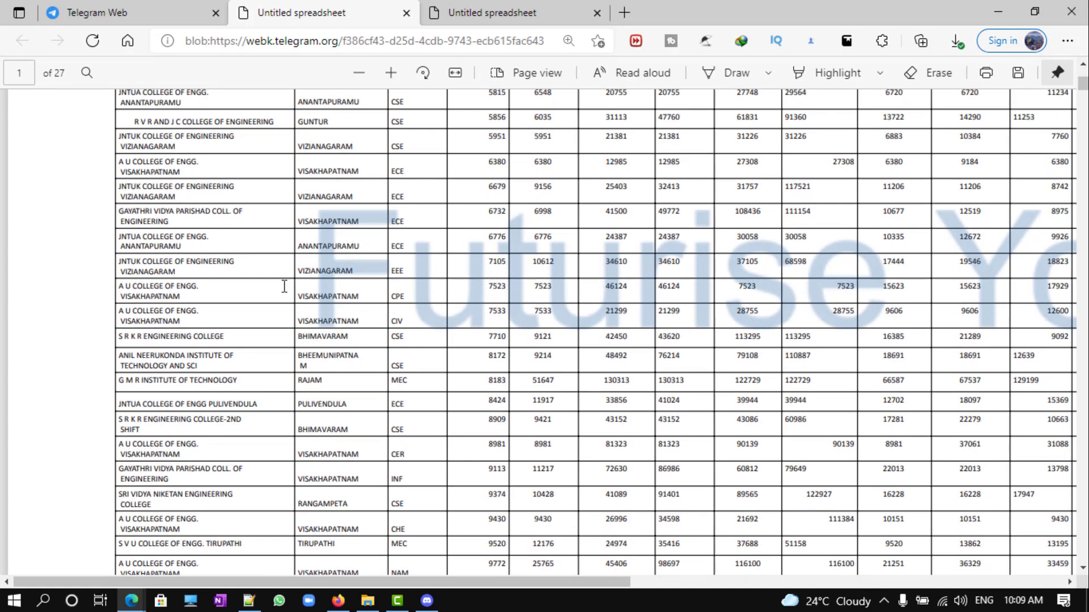
{"action": "scroll", "coordinate": [497, 396], "scroll_direction": "down", "scroll_amount": 1}
{"action": "scroll", "coordinate": [494, 407], "scroll_direction": "down", "scroll_amount": 3}
{"action": "scroll", "coordinate": [494, 407], "scroll_direction": "down", "scroll_amount": 5}
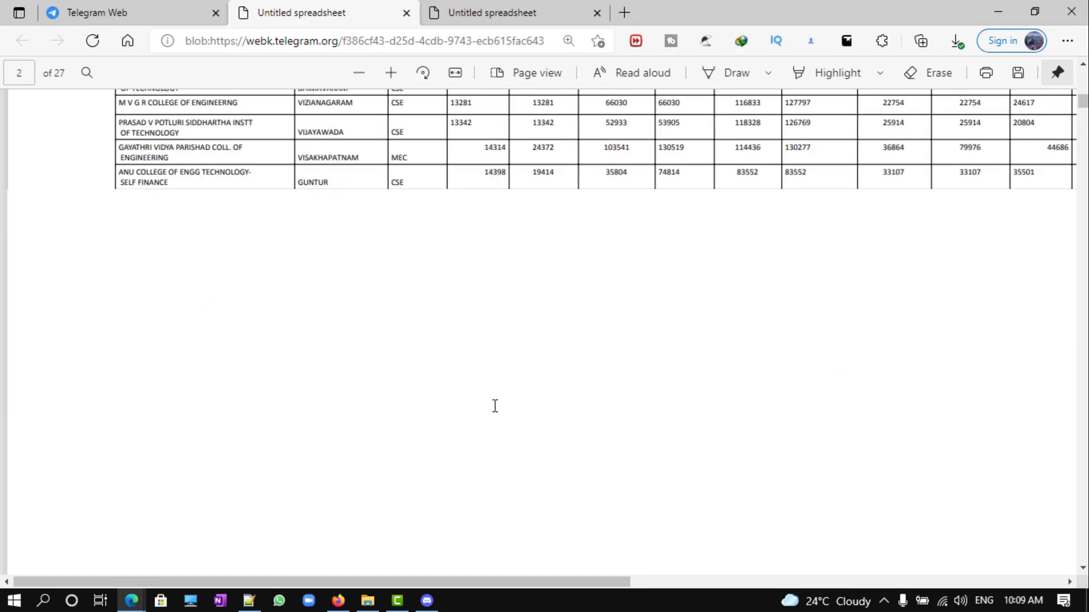
{"action": "scroll", "coordinate": [494, 408], "scroll_direction": "down", "scroll_amount": 5}
{"action": "scroll", "coordinate": [495, 407], "scroll_direction": "up", "scroll_amount": 5}
{"action": "scroll", "coordinate": [495, 407], "scroll_direction": "up", "scroll_amount": 8}
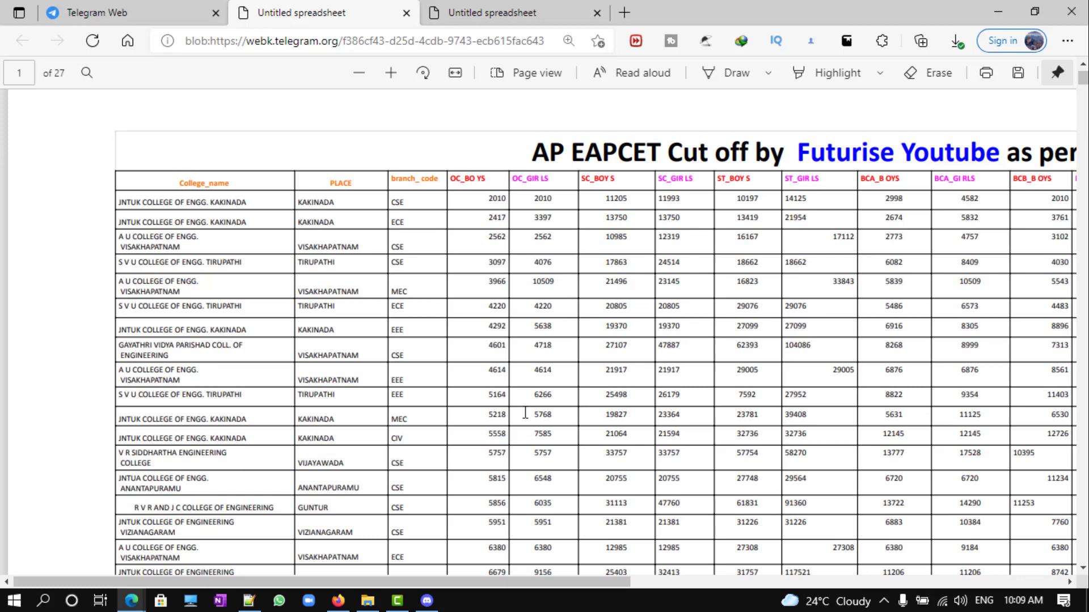
{"action": "scroll", "coordinate": [340, 303], "scroll_direction": "down", "scroll_amount": 3}
{"action": "scroll", "coordinate": [383, 315], "scroll_direction": "down", "scroll_amount": 5}
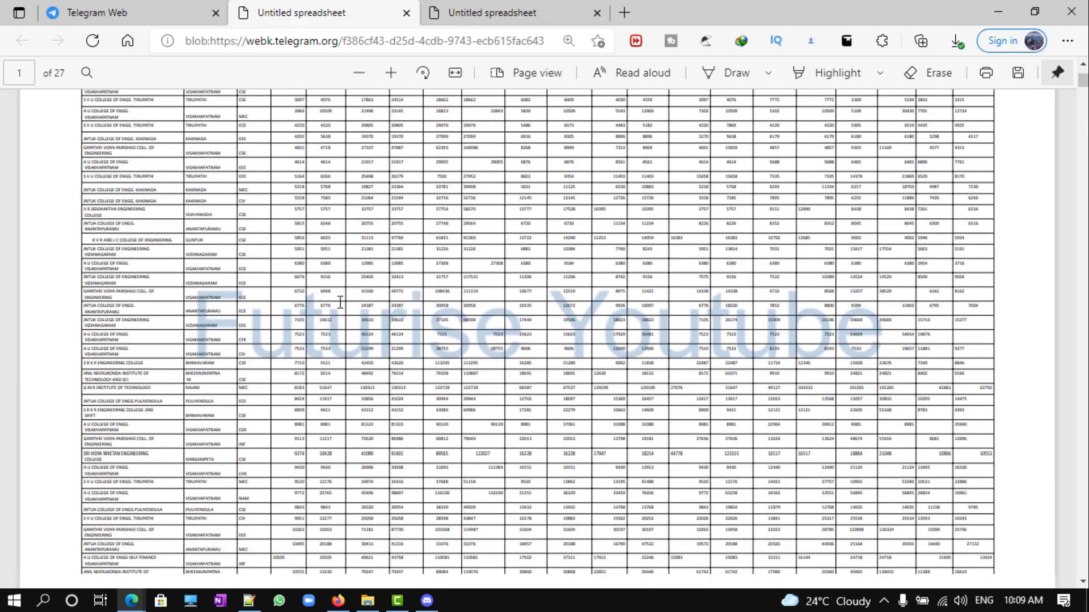
{"action": "scroll", "coordinate": [425, 324], "scroll_direction": "down", "scroll_amount": 5}
Step: Go back to the Telegram Web group chat with the shared PDF files
{"action": "key", "text": "ctrl+shift+Tab"}
{"action": "scroll", "coordinate": [502, 345], "scroll_direction": "up", "scroll_amount": 2}
{"action": "scroll", "coordinate": [503, 344], "scroll_direction": "up", "scroll_amount": 1}
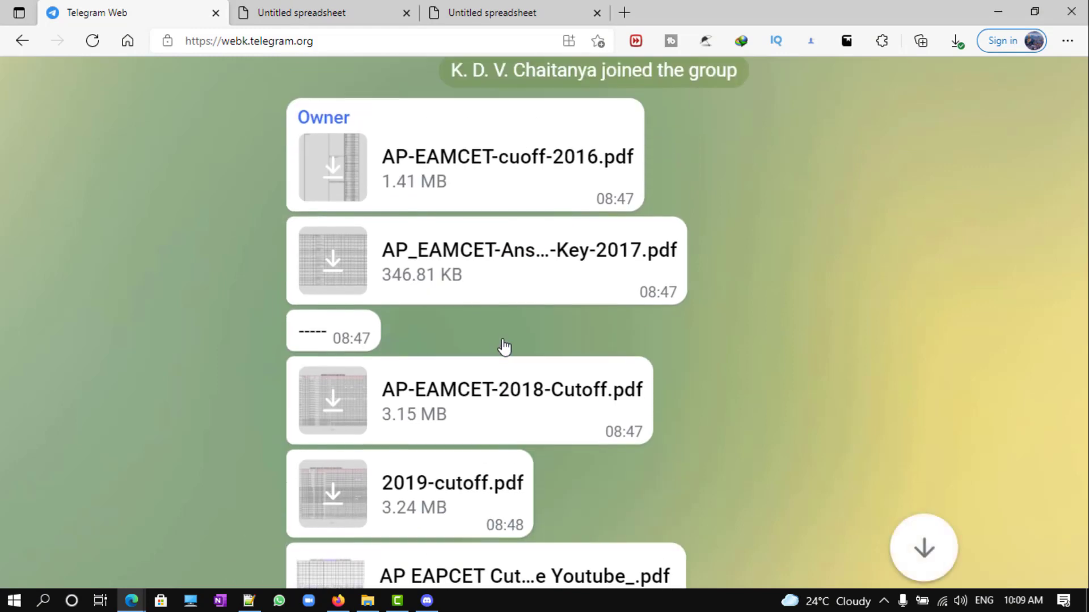
{"action": "scroll", "coordinate": [503, 345], "scroll_direction": "up", "scroll_amount": 1}
{"action": "scroll", "coordinate": [504, 347], "scroll_direction": "down", "scroll_amount": 4}
{"action": "scroll", "coordinate": [504, 347], "scroll_direction": "down", "scroll_amount": 3}
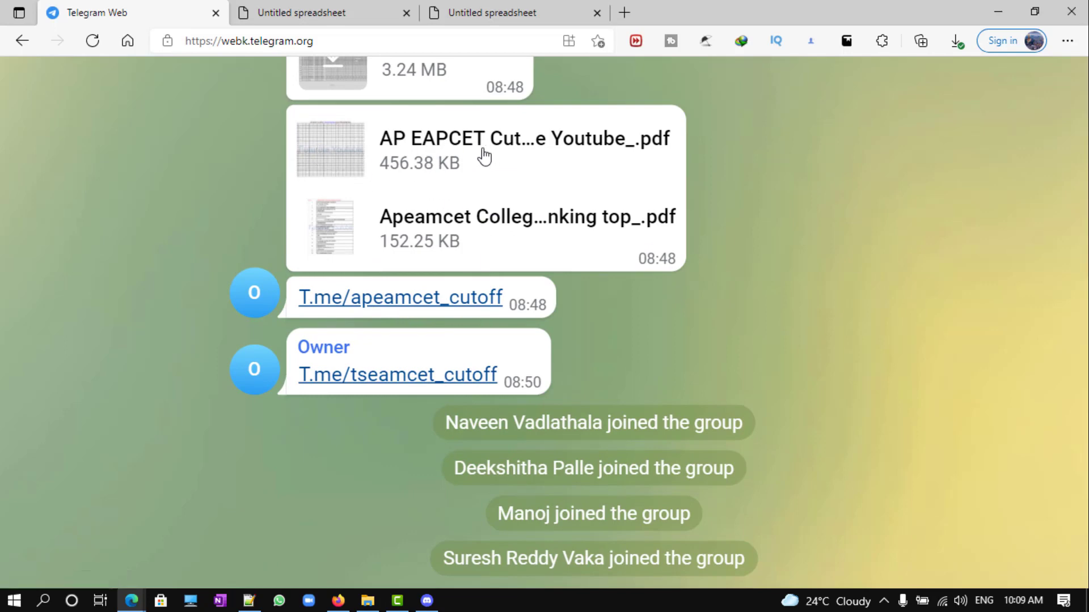
{"action": "scroll", "coordinate": [445, 165], "scroll_direction": "up", "scroll_amount": 2}
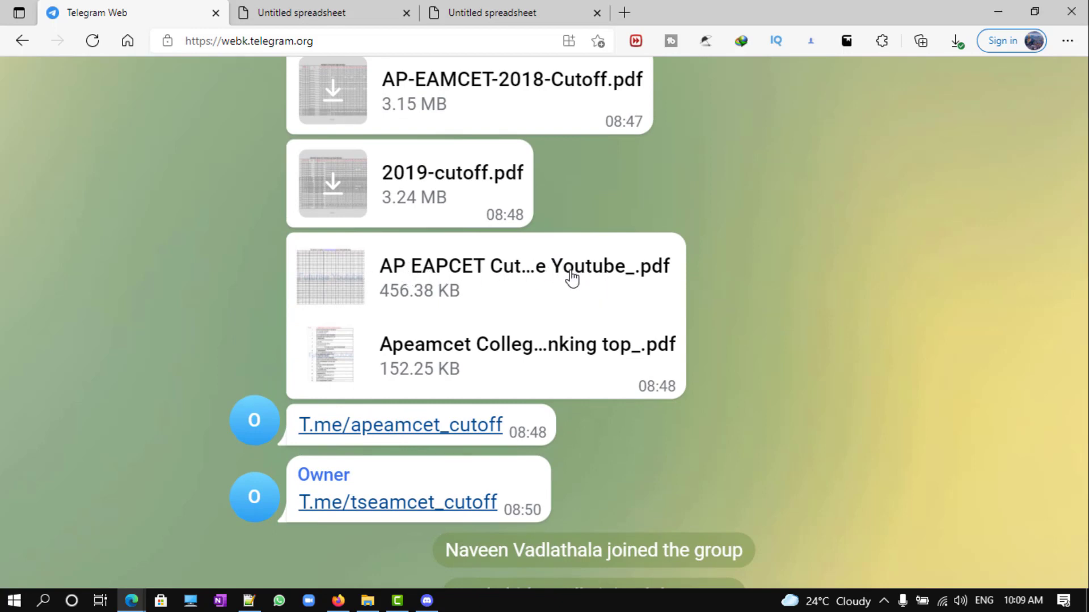
{"action": "scroll", "coordinate": [442, 284], "scroll_direction": "up", "scroll_amount": 2}
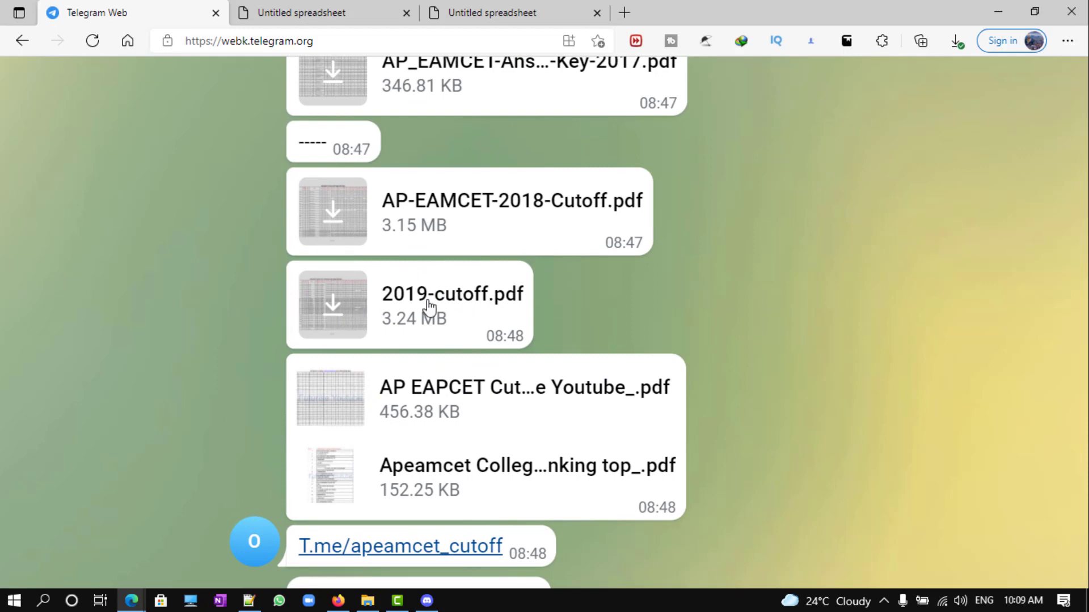
{"action": "scroll", "coordinate": [432, 307], "scroll_direction": "up", "scroll_amount": 4}
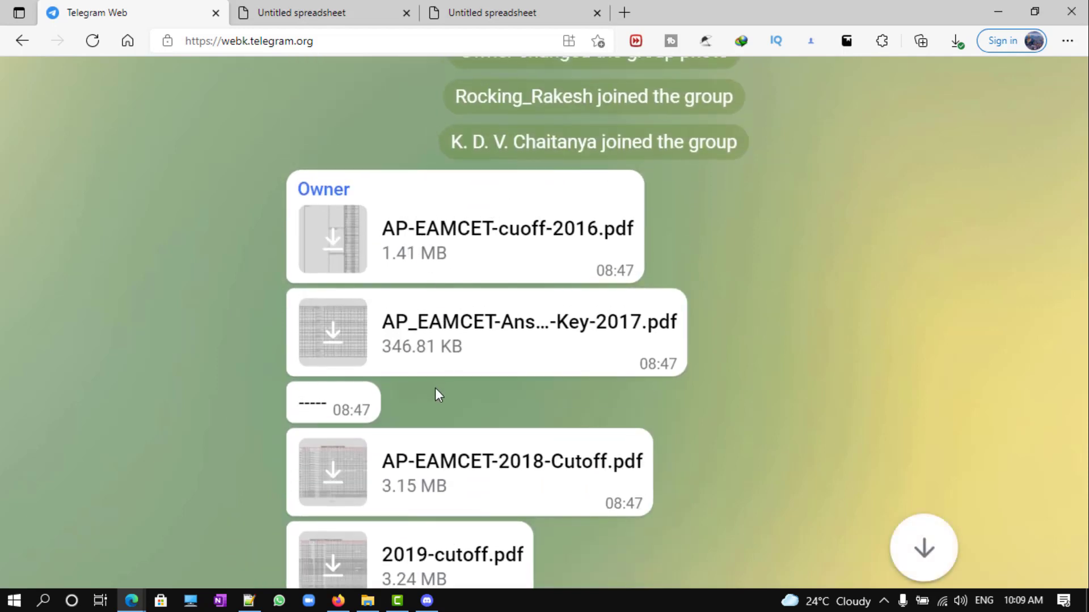
{"action": "scroll", "coordinate": [437, 396], "scroll_direction": "down", "scroll_amount": 3}
{"action": "scroll", "coordinate": [357, 384], "scroll_direction": "down", "scroll_amount": 3}
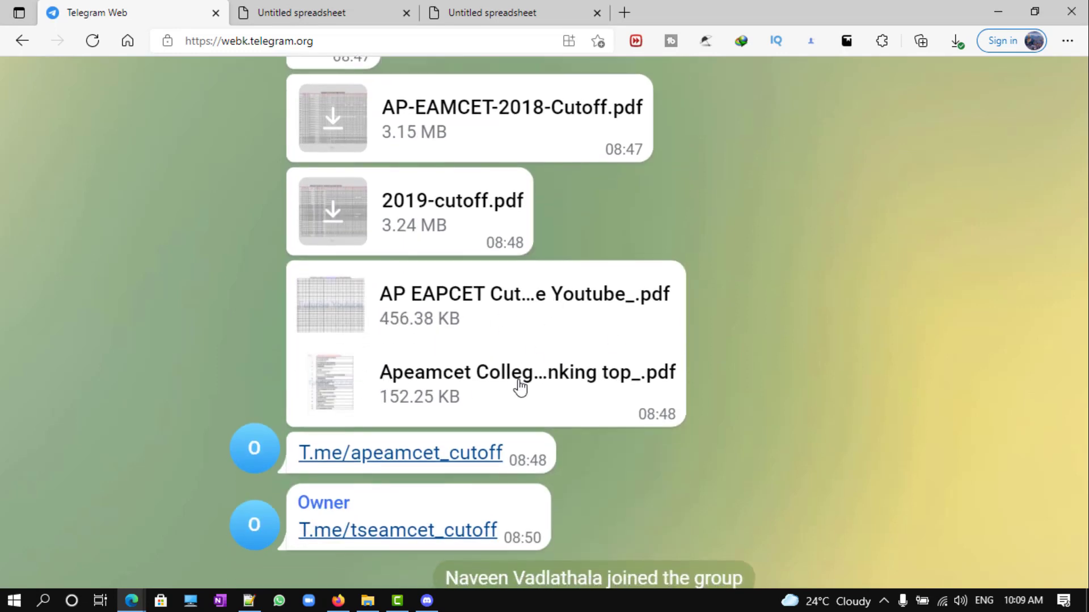
Step: Bring up the 16-page college ranking PDF in its browser tab
{"action": "left_click", "coordinate": [468, 17]}
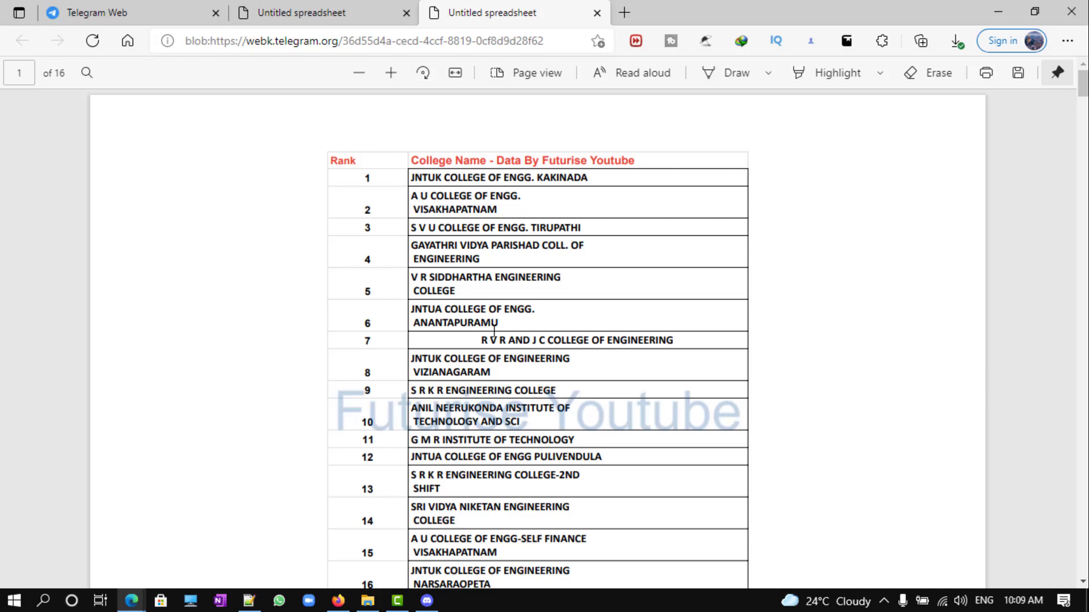
{"action": "scroll", "coordinate": [494, 333], "scroll_direction": "down", "scroll_amount": 10}
{"action": "scroll", "coordinate": [494, 332], "scroll_direction": "down", "scroll_amount": 10}
{"action": "scroll", "coordinate": [494, 332], "scroll_direction": "down", "scroll_amount": 10}
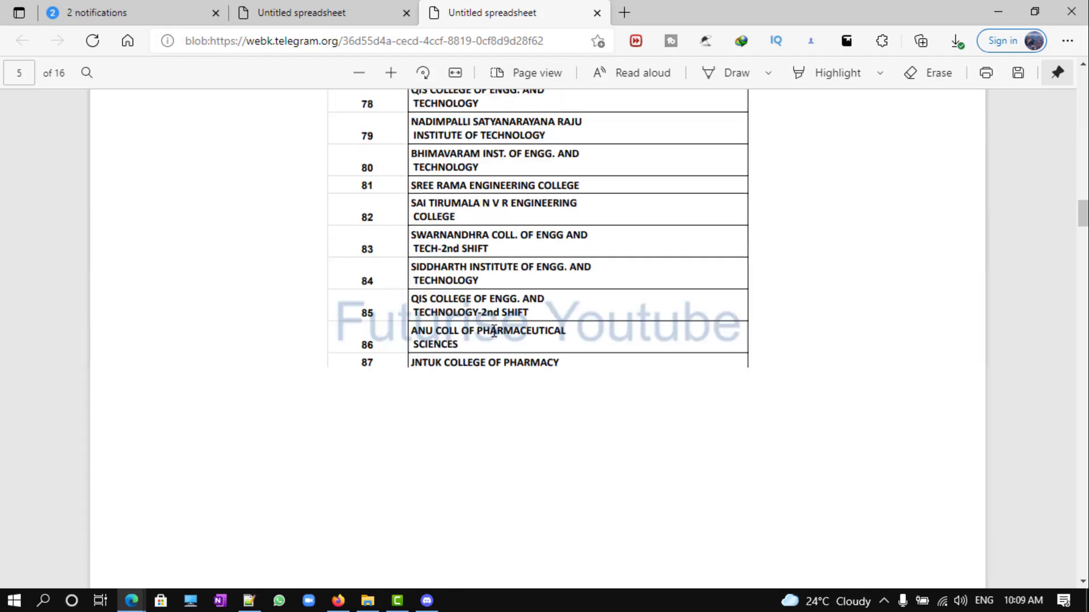
{"action": "scroll", "coordinate": [494, 332], "scroll_direction": "up", "scroll_amount": 5}
{"action": "scroll", "coordinate": [493, 332], "scroll_direction": "up", "scroll_amount": 10}
{"action": "scroll", "coordinate": [494, 332], "scroll_direction": "up", "scroll_amount": 10}
{"action": "scroll", "coordinate": [493, 331], "scroll_direction": "up", "scroll_amount": 5}
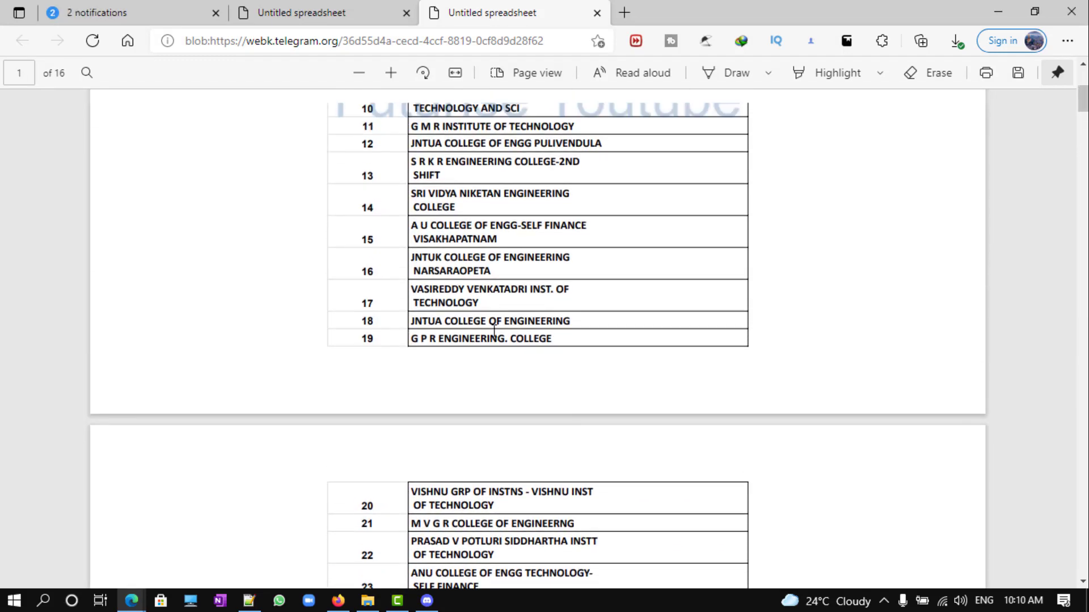
{"action": "scroll", "coordinate": [494, 332], "scroll_direction": "up", "scroll_amount": 5}
{"action": "scroll", "coordinate": [493, 332], "scroll_direction": "up", "scroll_amount": 1}
{"action": "scroll", "coordinate": [493, 332], "scroll_direction": "up", "scroll_amount": 1, "text": "ctrl"}
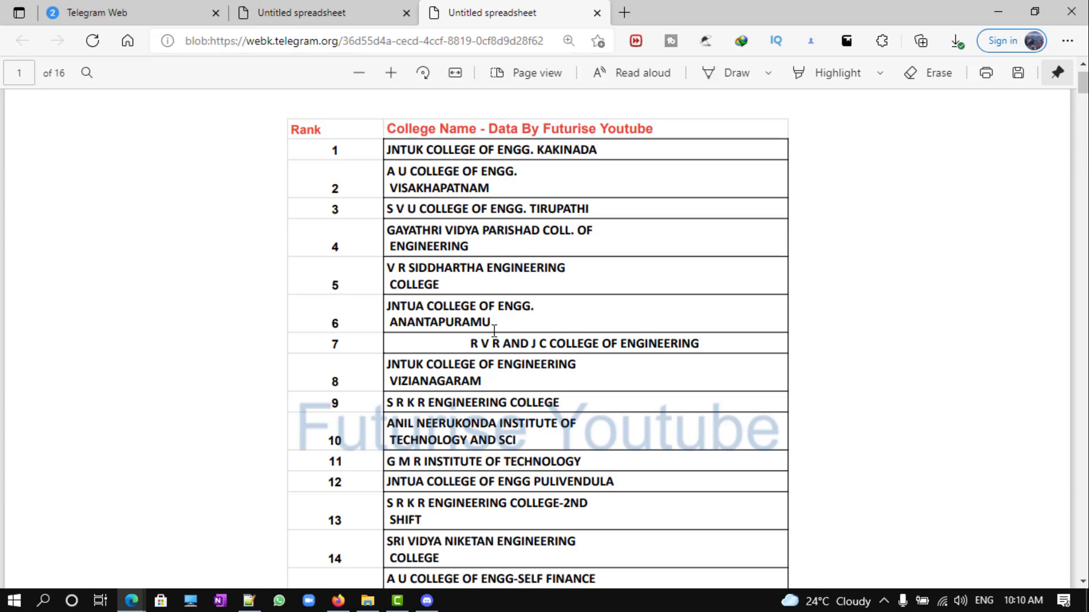
{"action": "scroll", "coordinate": [494, 330], "scroll_direction": "down", "scroll_amount": 1}
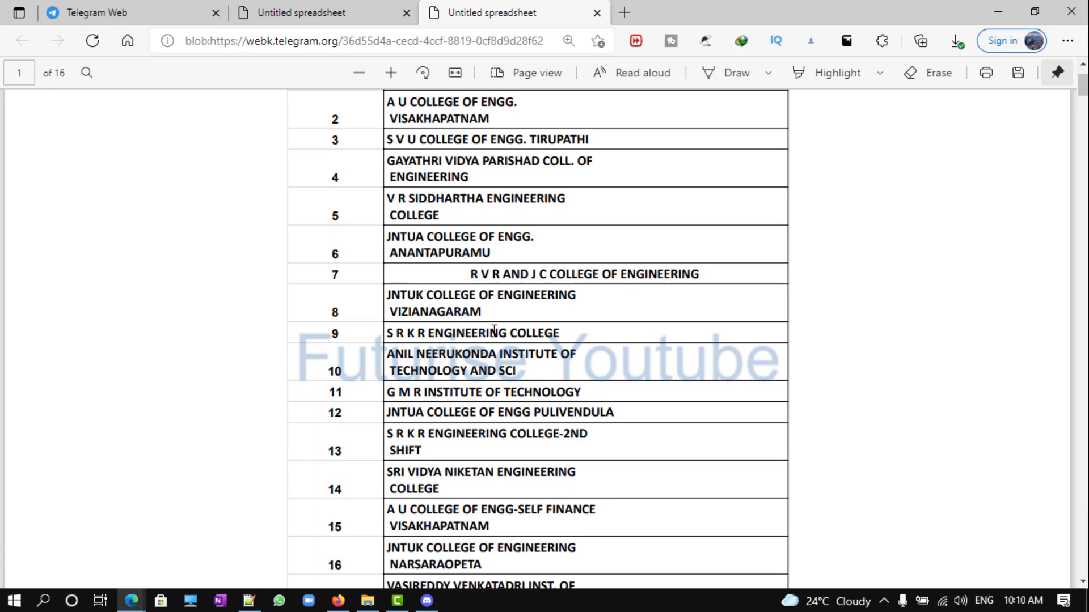
{"action": "scroll", "coordinate": [476, 149], "scroll_direction": "up", "scroll_amount": 2}
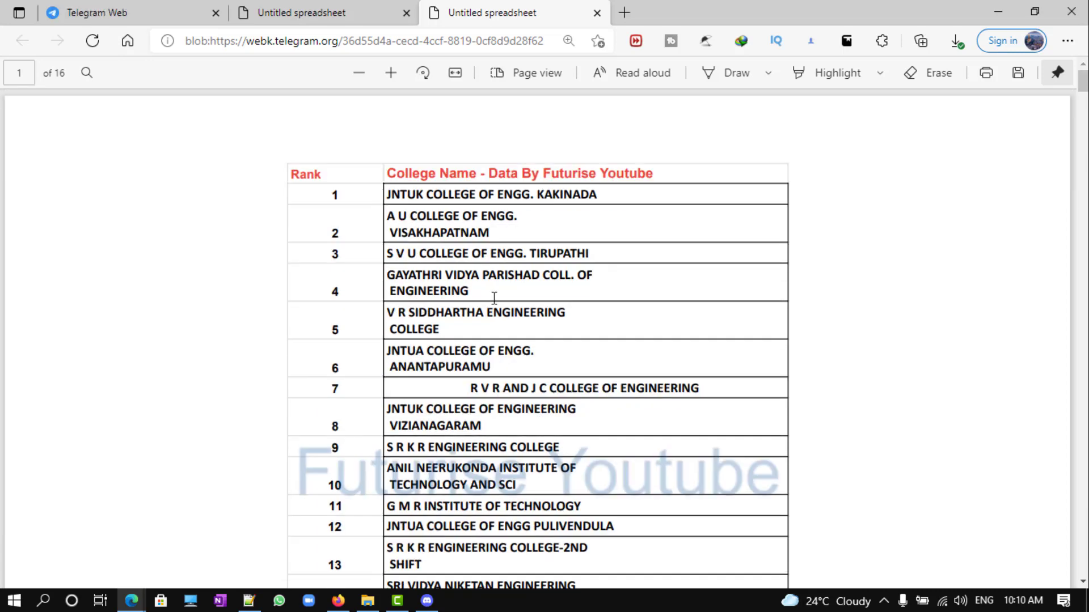
{"action": "scroll", "coordinate": [492, 345], "scroll_direction": "down", "scroll_amount": 10}
{"action": "scroll", "coordinate": [492, 344], "scroll_direction": "down", "scroll_amount": 2}
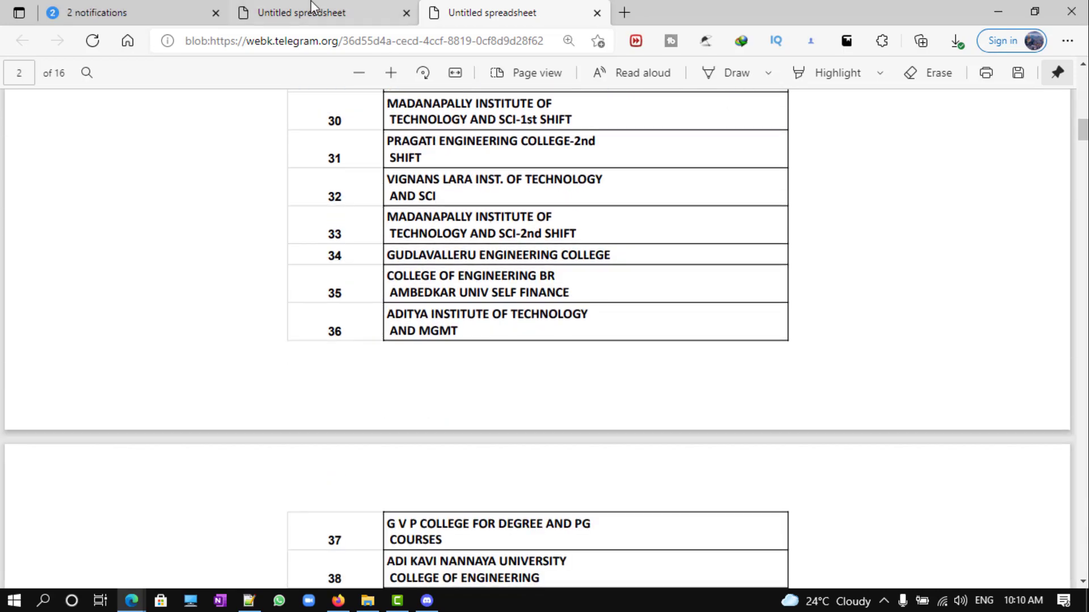
Step: Switch to the 27-page AP EAPCET 2019 cutoff table tab
{"action": "left_click", "coordinate": [312, 12]}
{"action": "scroll", "coordinate": [520, 298], "scroll_direction": "up", "scroll_amount": 3}
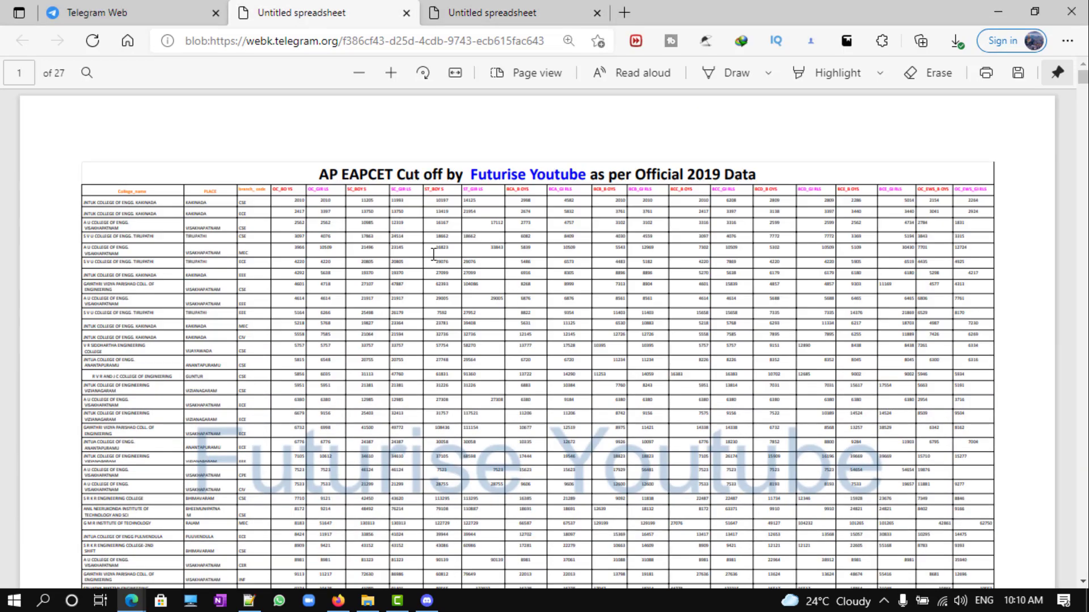
{"action": "scroll", "coordinate": [433, 253], "scroll_direction": "up", "scroll_amount": 3}
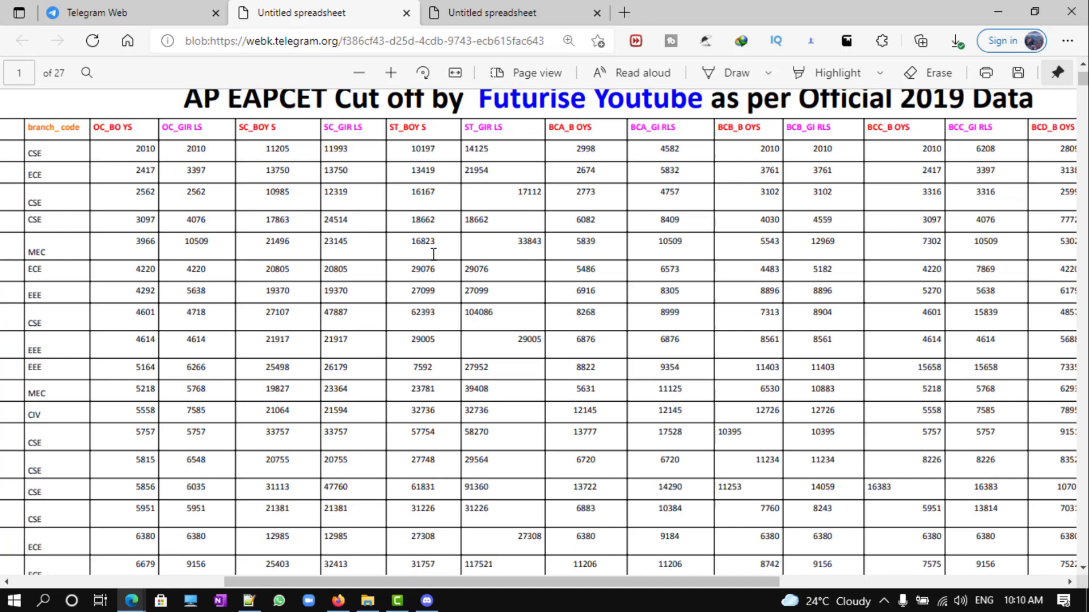
{"action": "scroll", "coordinate": [433, 254], "scroll_direction": "left", "scroll_amount": 3}
{"action": "scroll", "coordinate": [434, 254], "scroll_direction": "left", "scroll_amount": 2}
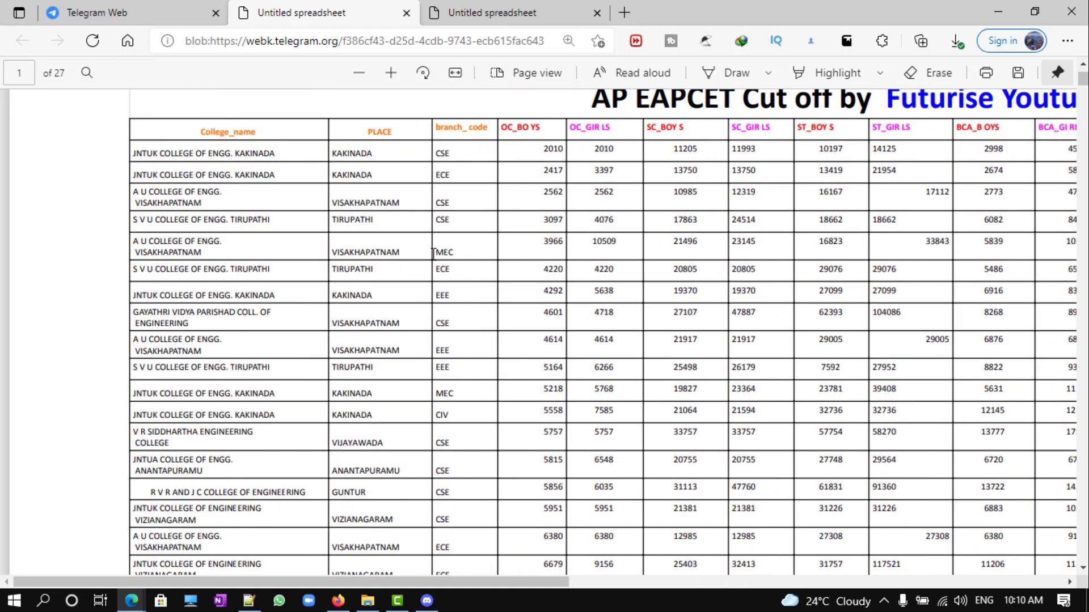
{"action": "scroll", "coordinate": [587, 374], "scroll_direction": "down", "scroll_amount": 5}
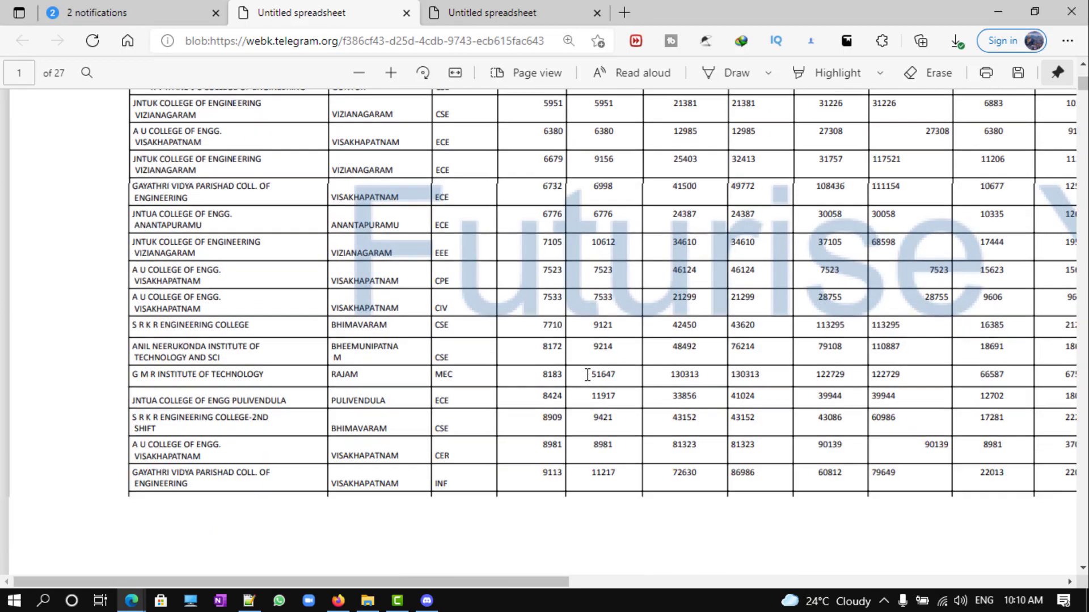
{"action": "scroll", "coordinate": [587, 374], "scroll_direction": "down", "scroll_amount": 5}
{"action": "scroll", "coordinate": [587, 375], "scroll_direction": "down", "scroll_amount": 5}
{"action": "scroll", "coordinate": [587, 374], "scroll_direction": "down", "scroll_amount": 5}
{"action": "scroll", "coordinate": [587, 375], "scroll_direction": "down", "scroll_amount": 5}
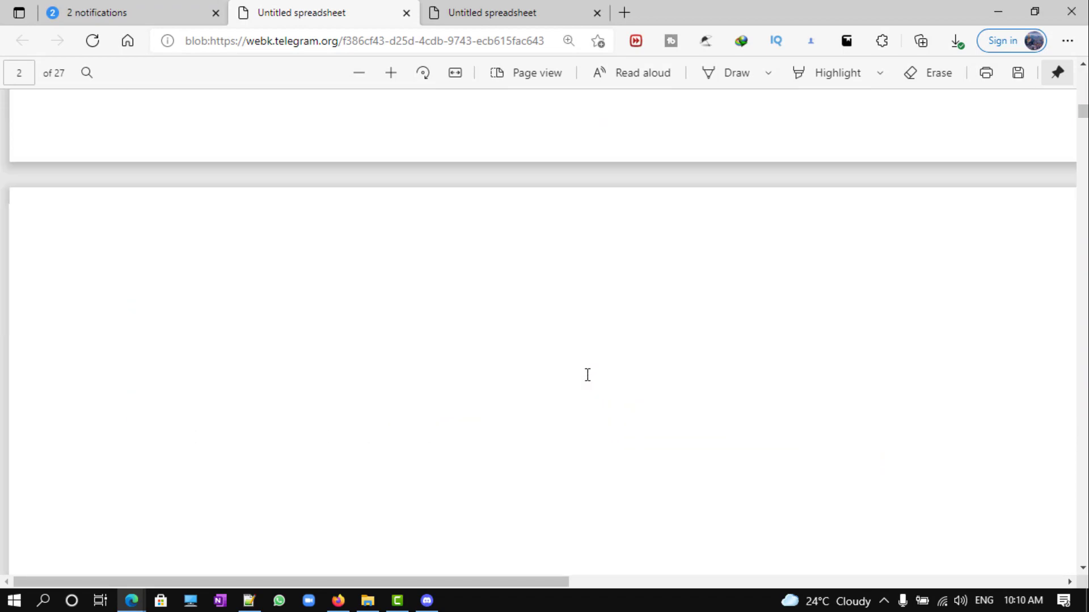
{"action": "scroll", "coordinate": [588, 374], "scroll_direction": "down", "scroll_amount": 5}
{"action": "scroll", "coordinate": [586, 374], "scroll_direction": "down", "scroll_amount": 5}
{"action": "scroll", "coordinate": [586, 375], "scroll_direction": "down", "scroll_amount": 5}
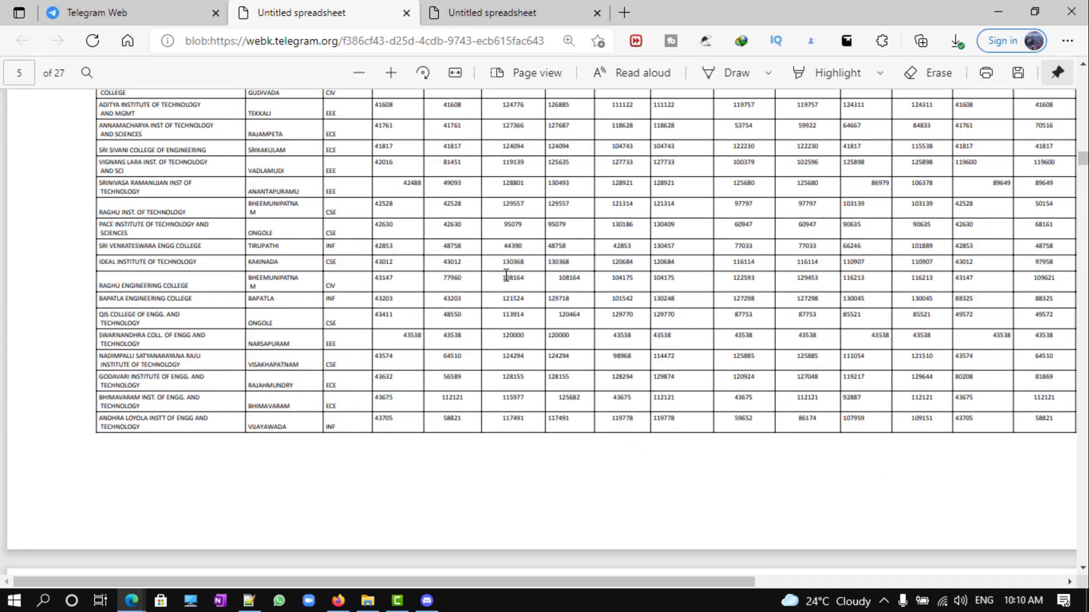
{"action": "scroll", "coordinate": [504, 274], "scroll_direction": "up", "scroll_amount": 1, "text": "ctrl"}
{"action": "scroll", "coordinate": [503, 274], "scroll_direction": "up", "scroll_amount": 1, "text": "ctrl"}
{"action": "scroll", "coordinate": [503, 275], "scroll_direction": "down", "scroll_amount": 1, "text": "ctrl"}
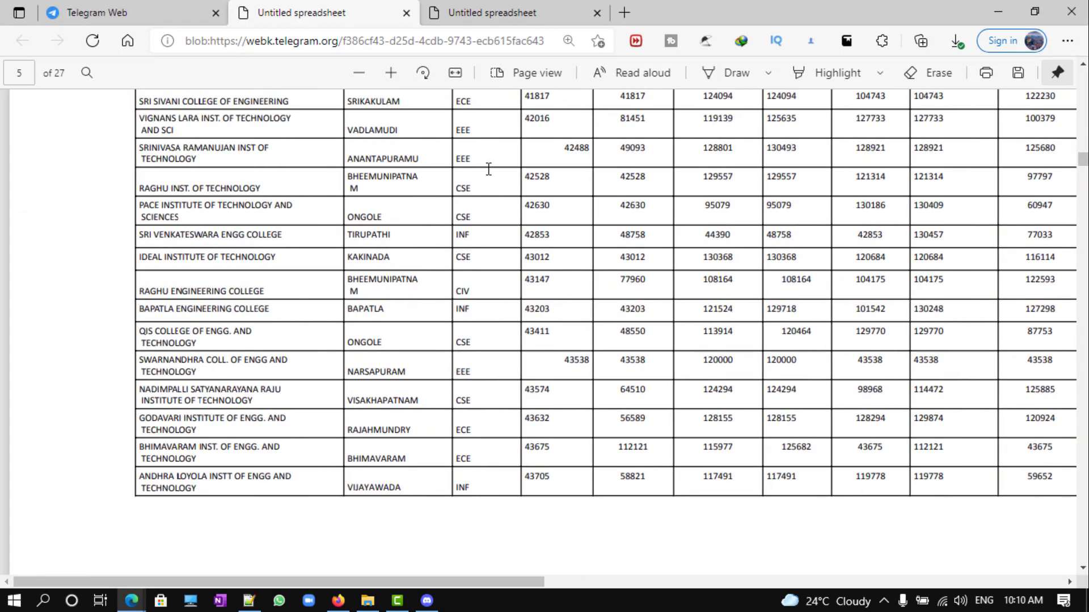
{"action": "scroll", "coordinate": [486, 170], "scroll_direction": "up", "scroll_amount": 3}
{"action": "scroll", "coordinate": [486, 170], "scroll_direction": "up", "scroll_amount": 3}
{"action": "scroll", "coordinate": [502, 195], "scroll_direction": "up", "scroll_amount": 2}
{"action": "scroll", "coordinate": [521, 213], "scroll_direction": "up", "scroll_amount": 3}
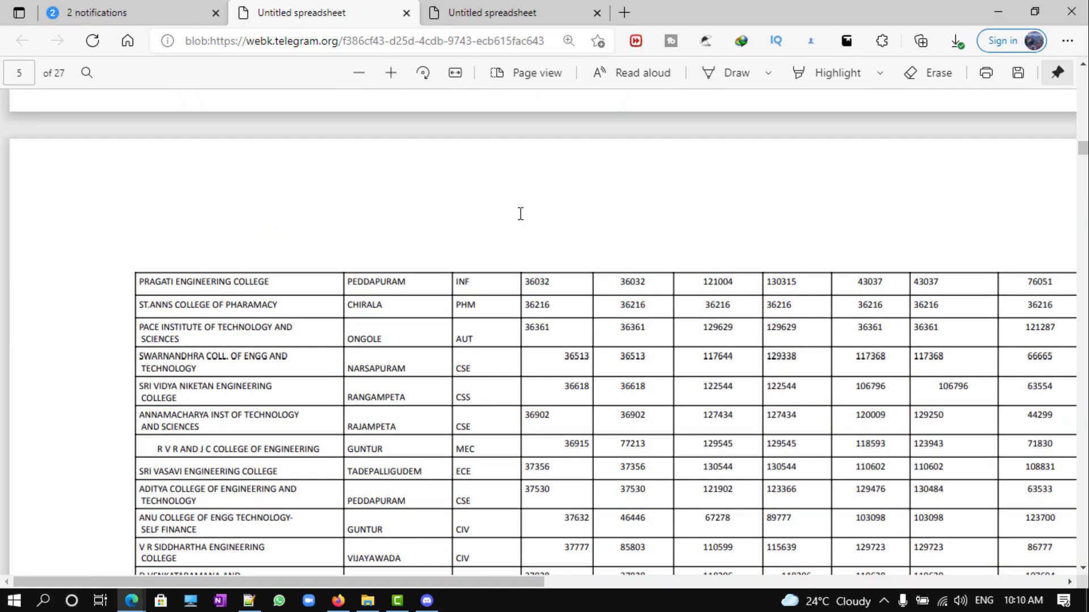
{"action": "scroll", "coordinate": [521, 213], "scroll_direction": "up", "scroll_amount": 3}
{"action": "scroll", "coordinate": [523, 221], "scroll_direction": "up", "scroll_amount": 2}
{"action": "scroll", "coordinate": [527, 230], "scroll_direction": "up", "scroll_amount": 2}
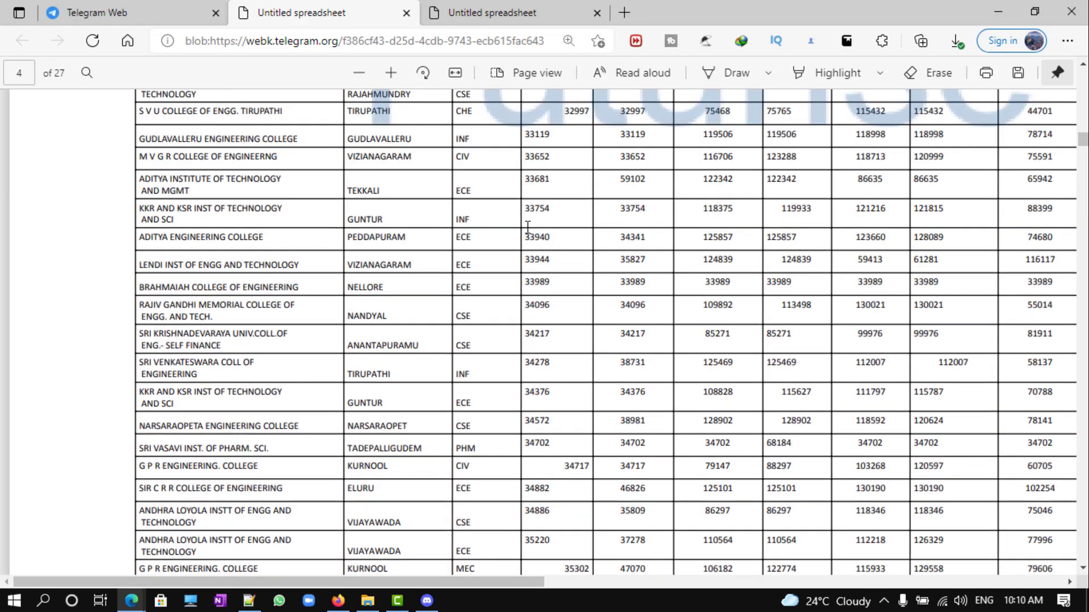
{"action": "scroll", "coordinate": [528, 230], "scroll_direction": "up", "scroll_amount": 2}
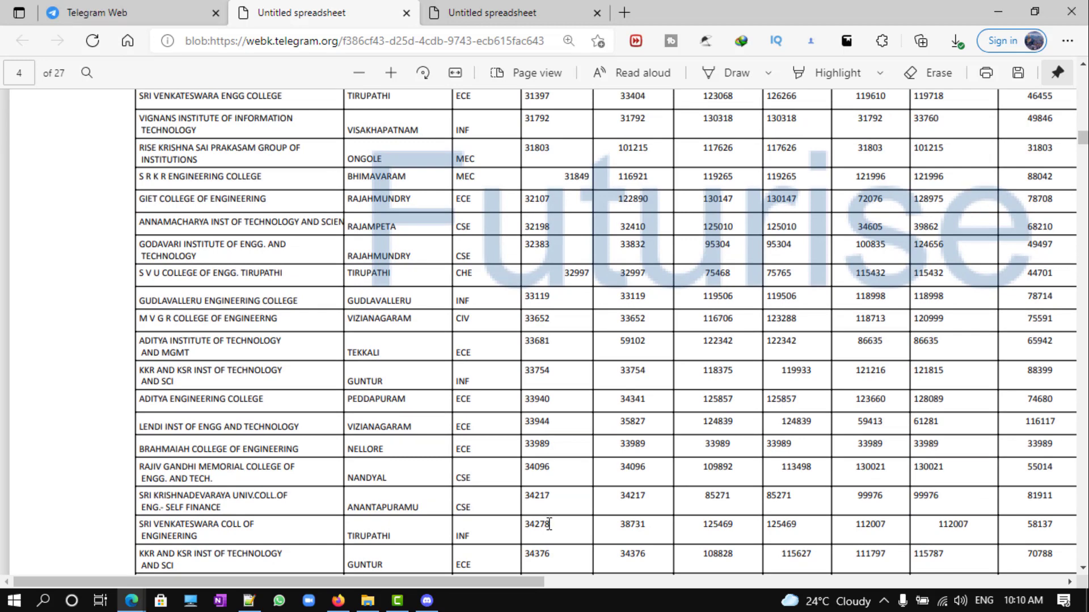
{"action": "scroll", "coordinate": [547, 520], "scroll_direction": "down", "scroll_amount": 10}
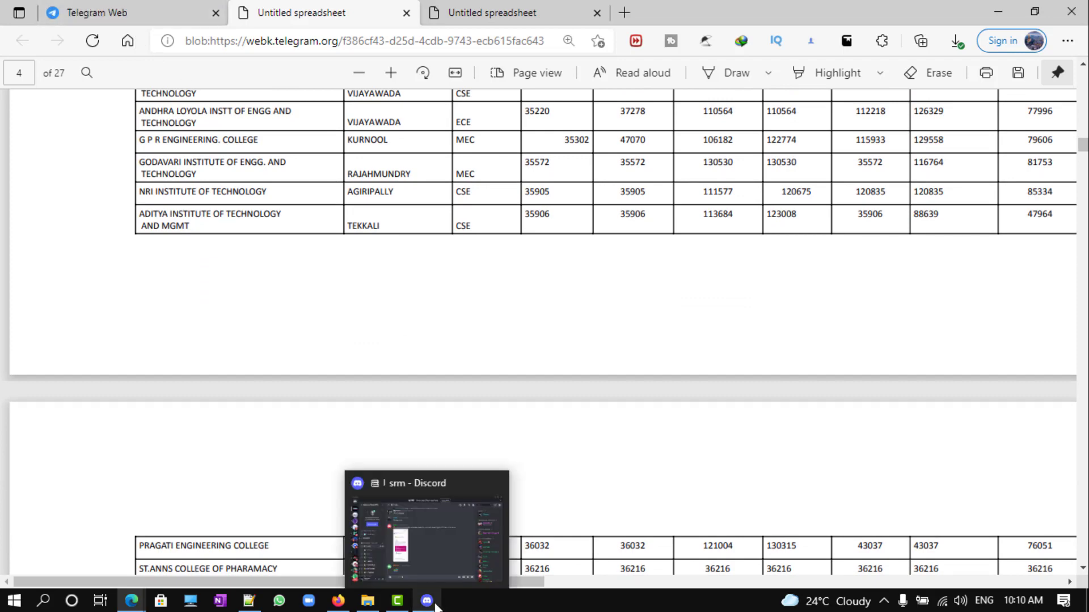
Step: Bring back the Telegram Web chat listing the cutoff and college-ranking PDFs
{"action": "left_click", "coordinate": [107, 10]}
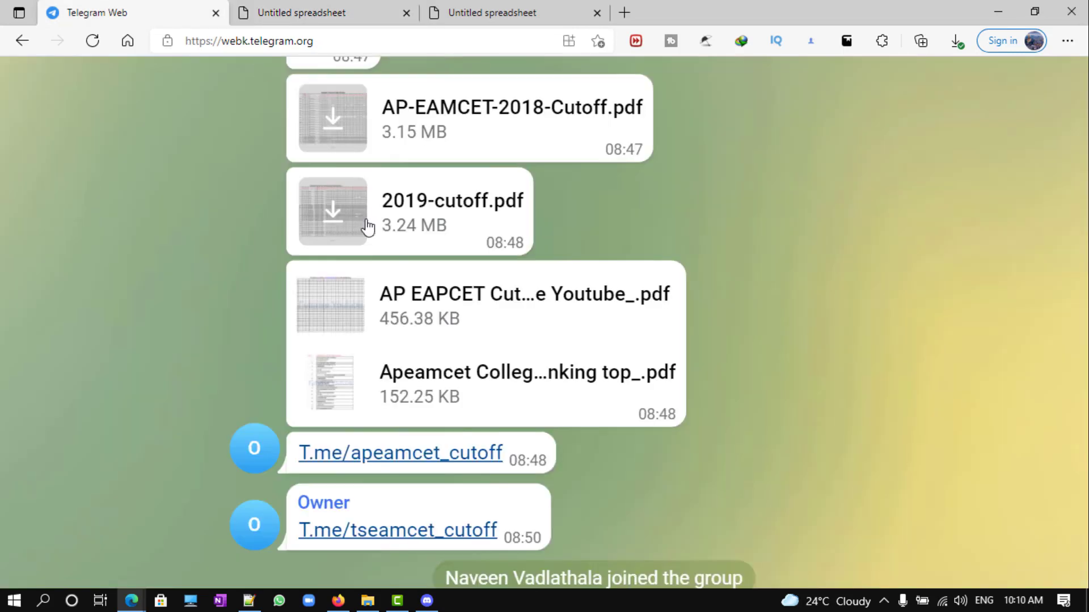